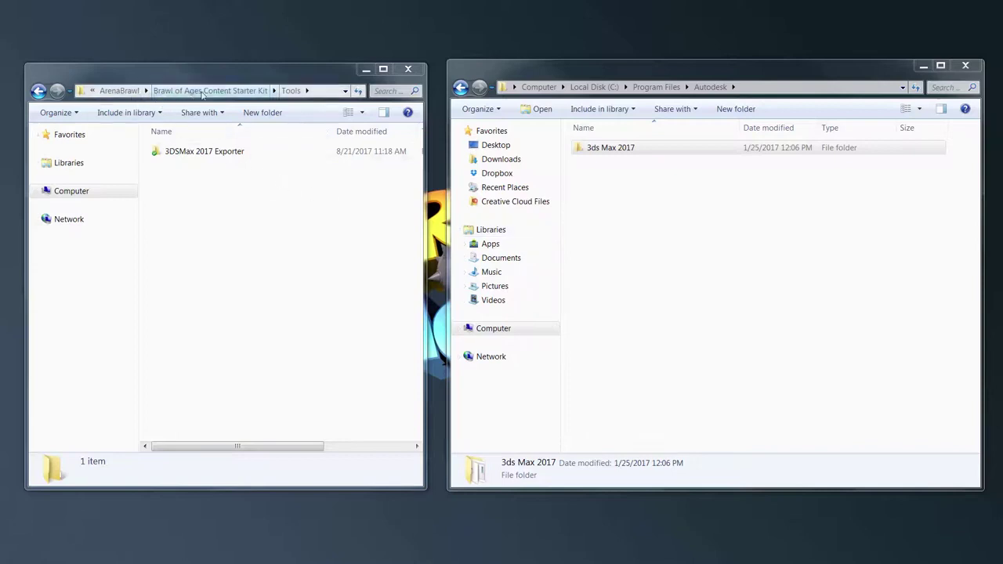
# Step: In the left Explorer window, open Tools > 3DSMax 2017 Exporter to show s2exporter64.dlu
pyautogui.click(290, 93)
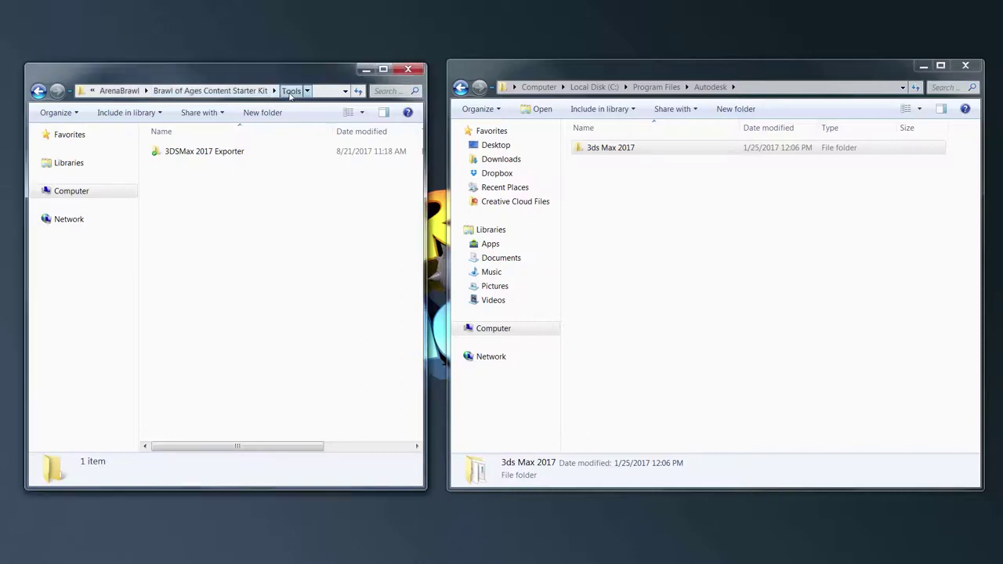
pyautogui.doubleClick(192, 160)
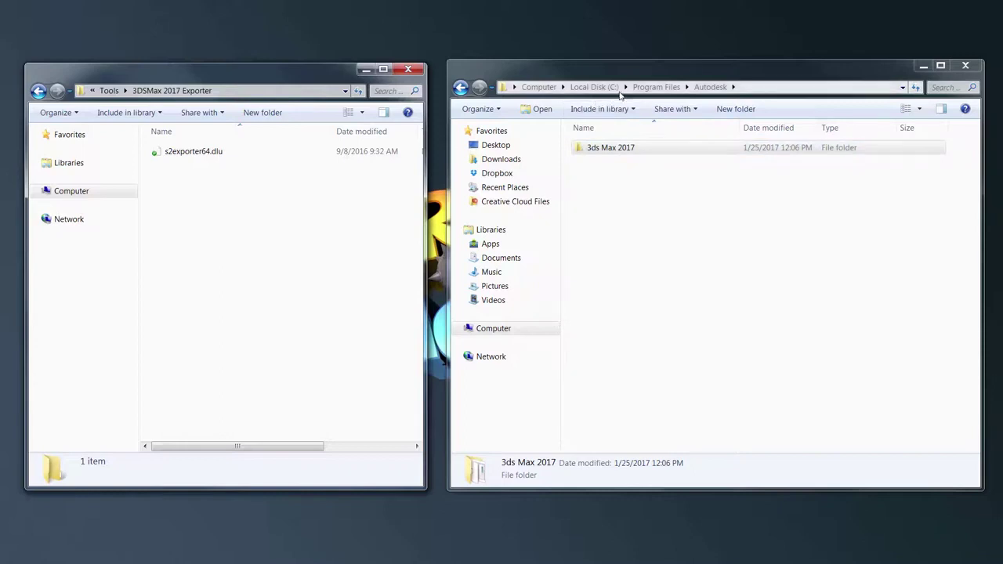
# Step: In the right window, navigate into the 3ds Max 2017 Plugins folder
pyautogui.click(604, 157)
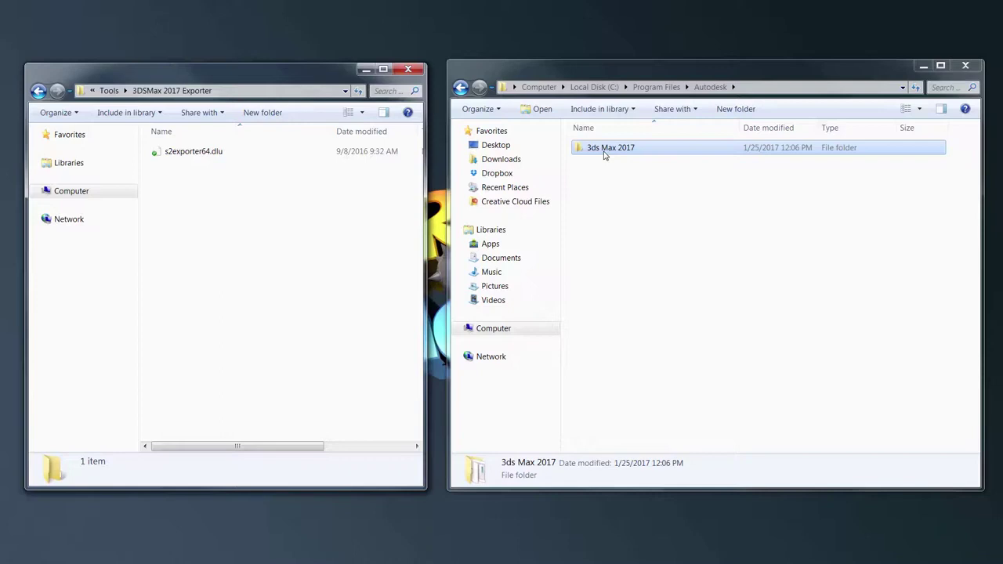
pyautogui.doubleClick(603, 155)
pyautogui.scroll(-4, 605, 342)
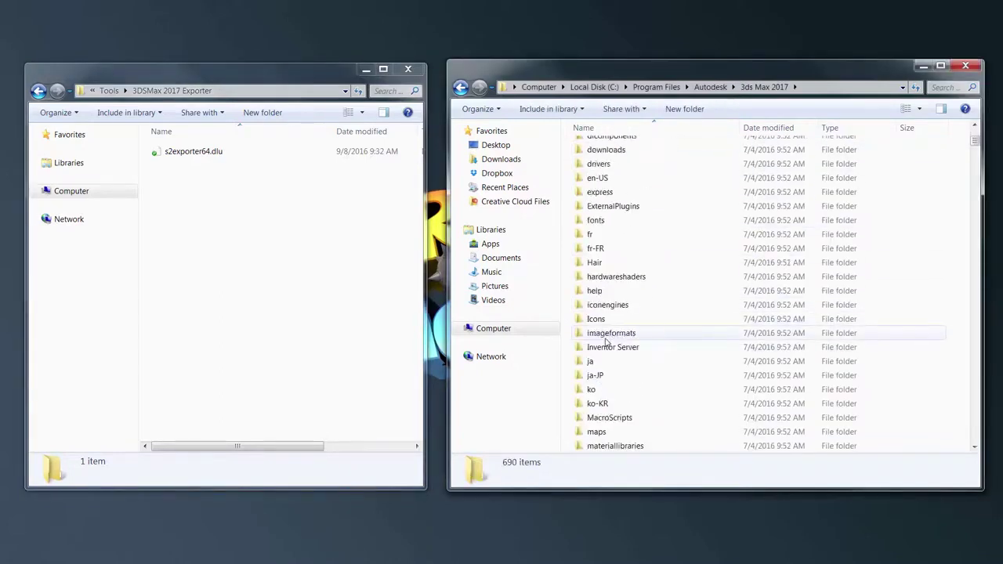
pyautogui.scroll(-2, 606, 345)
pyautogui.scroll(-1, 612, 392)
pyautogui.click(601, 400)
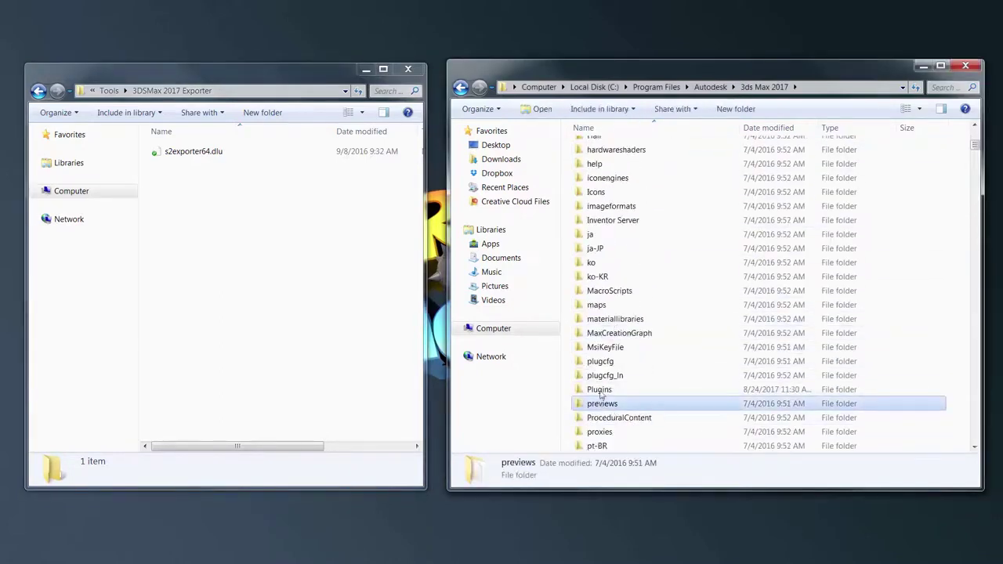
pyautogui.doubleClick(600, 391)
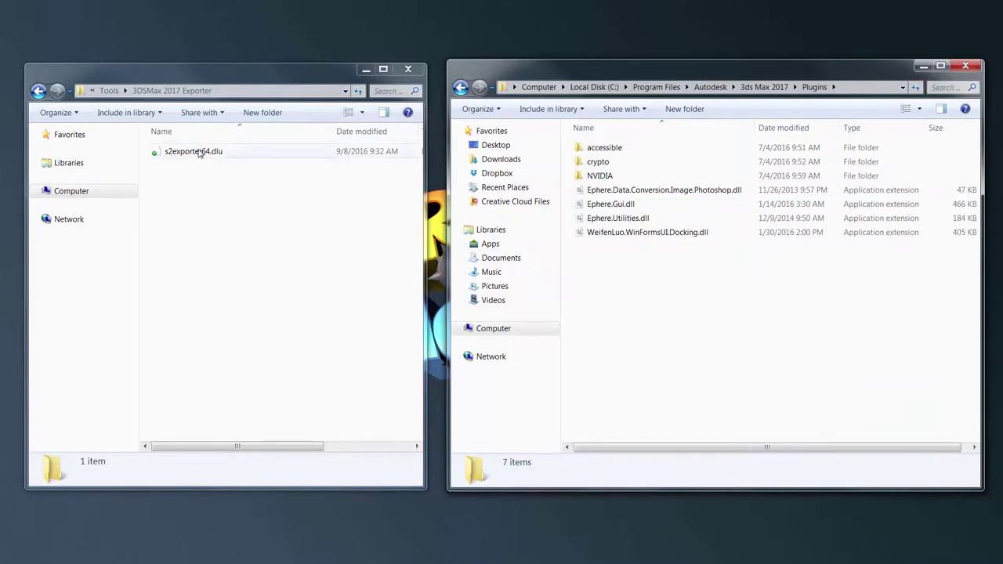
# Step: Copy s2exporter64.dlu into Plugins, granting administrator permission
pyautogui.moveTo(200, 154); pyautogui.dragTo(682, 321, button='right')
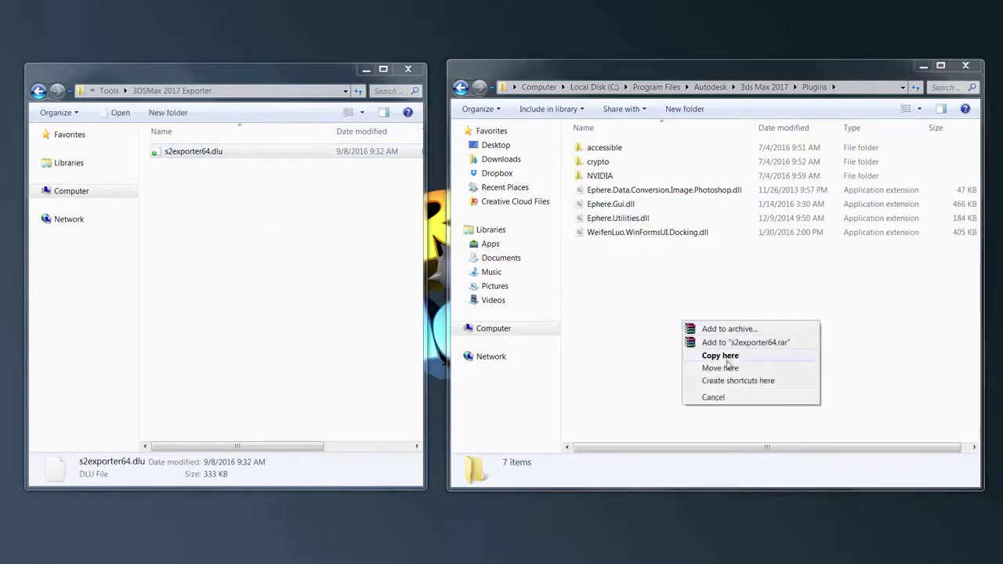
pyautogui.click(724, 356)
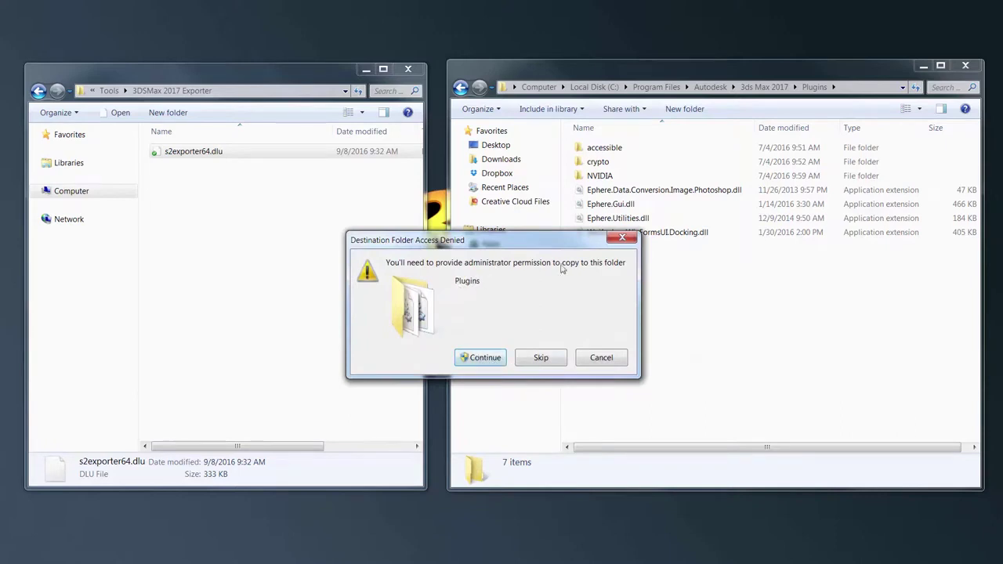
pyautogui.click(483, 358)
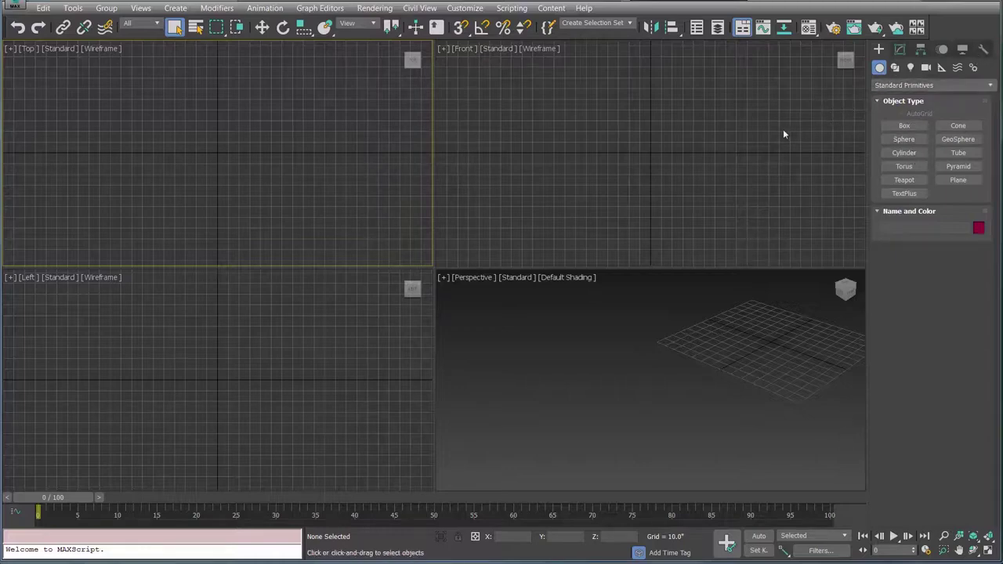
# Step: Load S2 Exporter from the Utilities panel's More list and review its export options
pyautogui.click(984, 49)
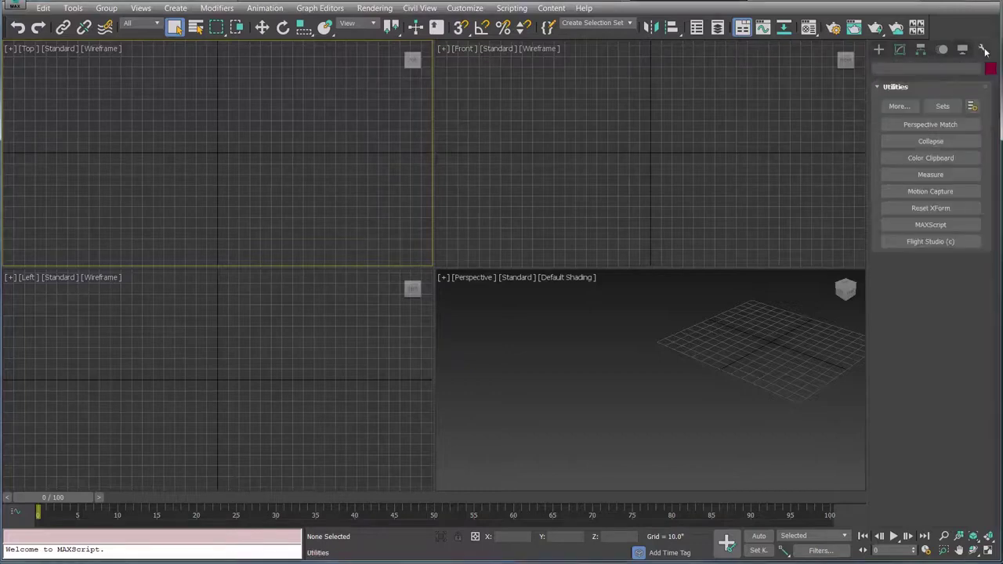
pyautogui.click(899, 106)
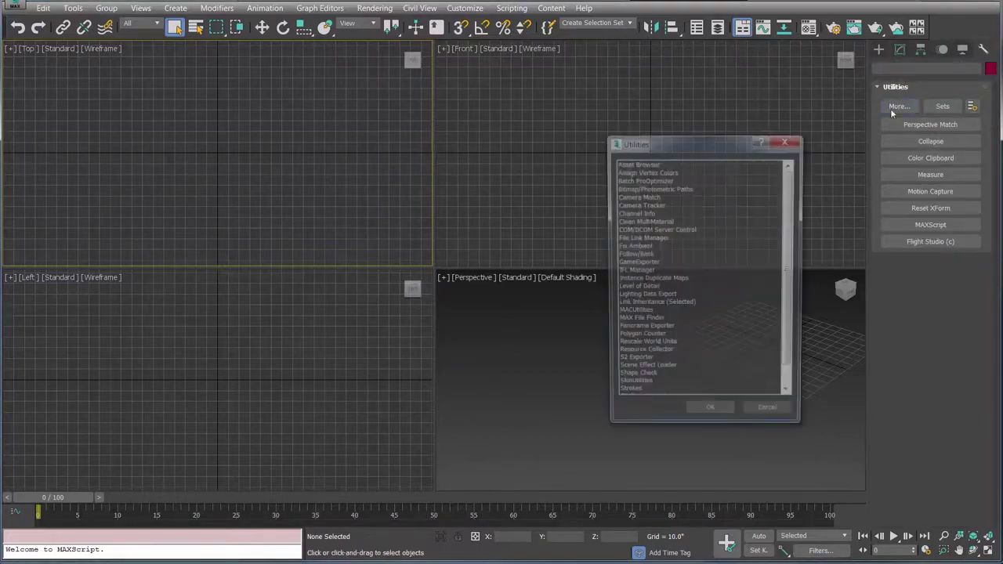
pyautogui.scroll(-1, 791, 242)
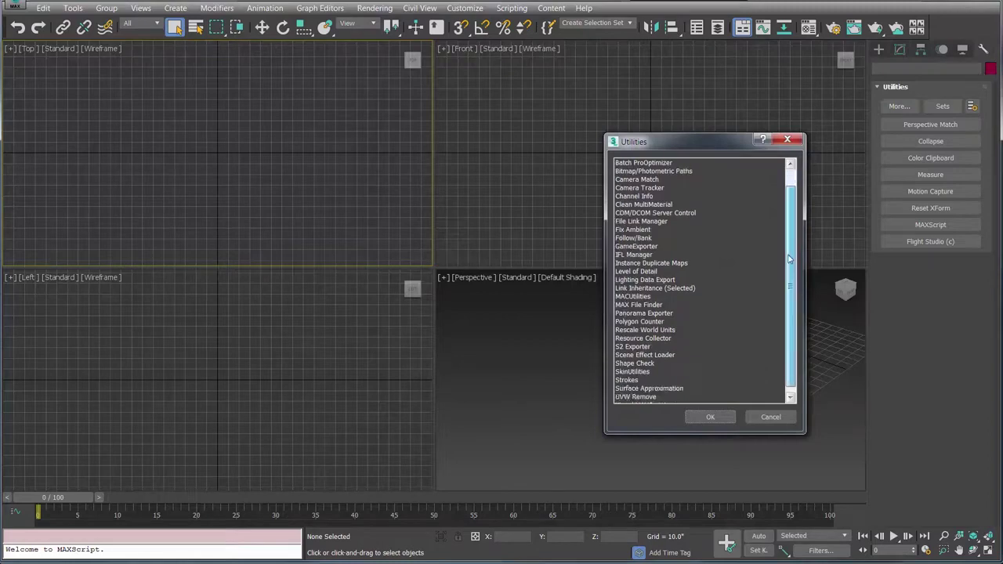
pyautogui.click(633, 350)
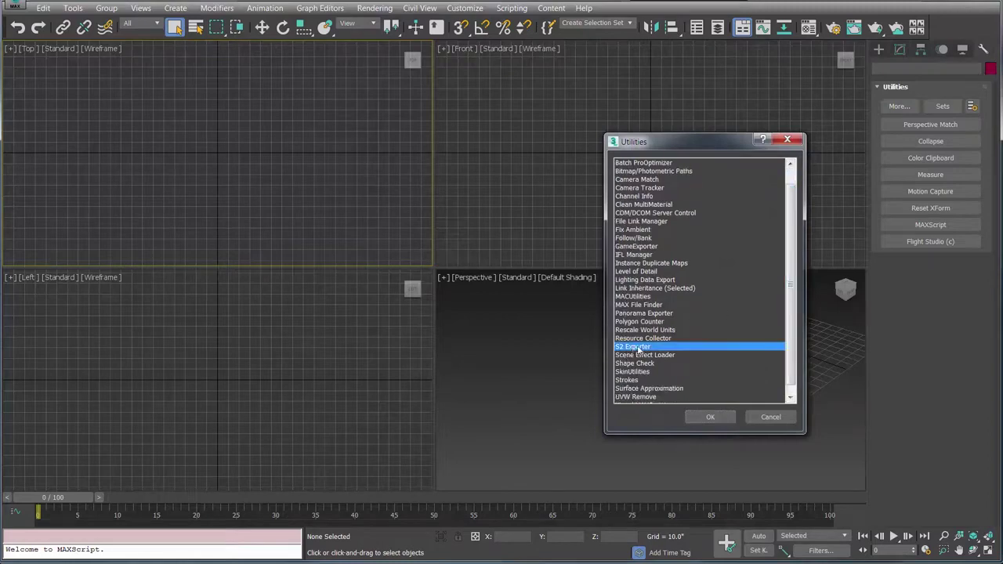
pyautogui.click(710, 416)
pyautogui.scroll(-5, 879, 135)
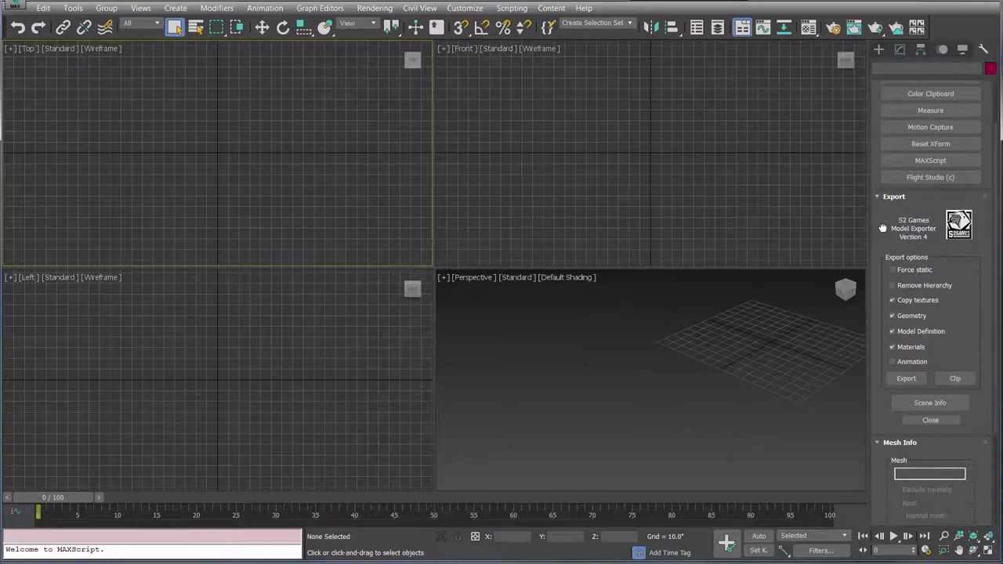
pyautogui.scroll(-1, 976, 201)
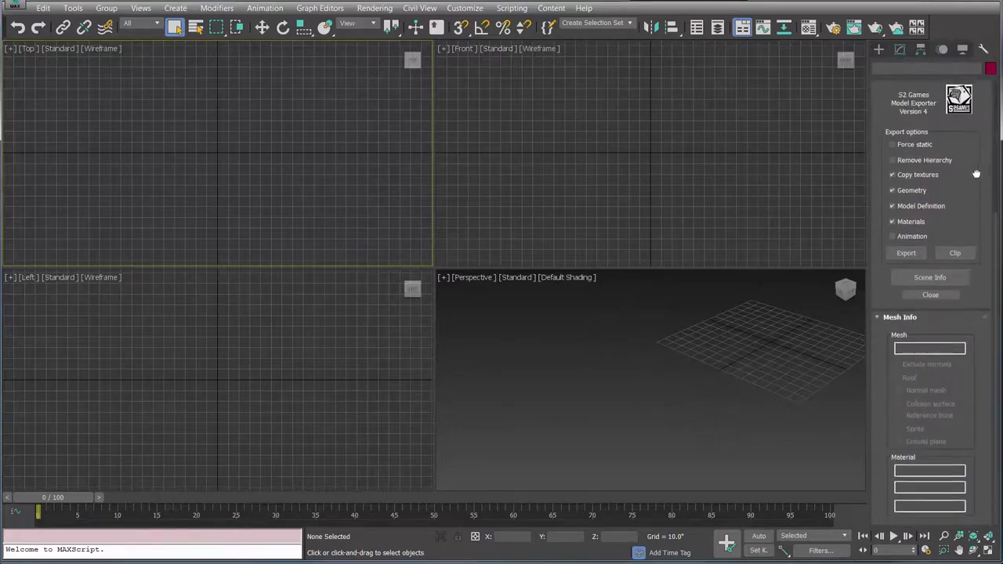
pyautogui.scroll(4, 977, 201)
pyautogui.scroll(-2, 972, 202)
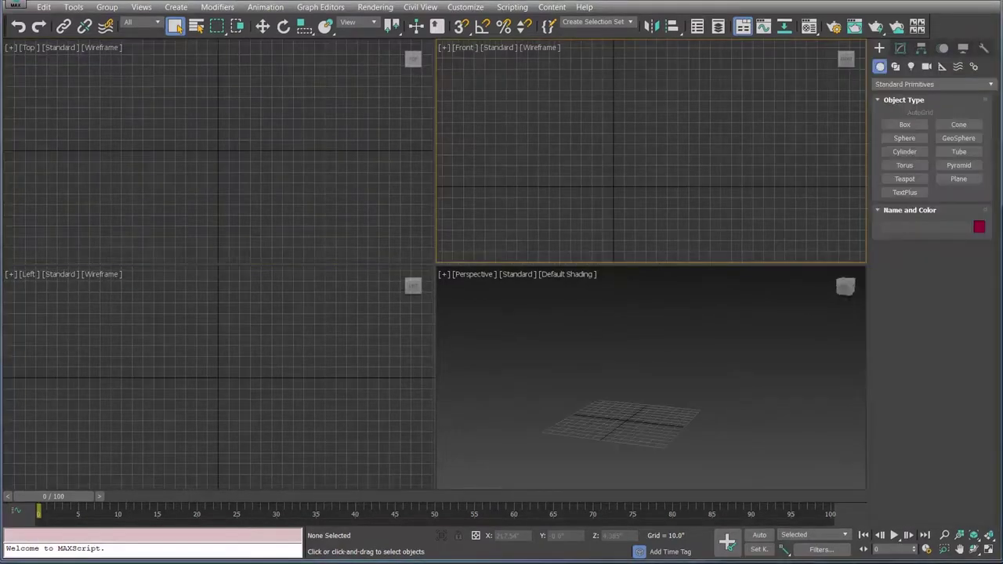
# Step: Draw a box primitive in the Top viewport
pyautogui.click(905, 125)
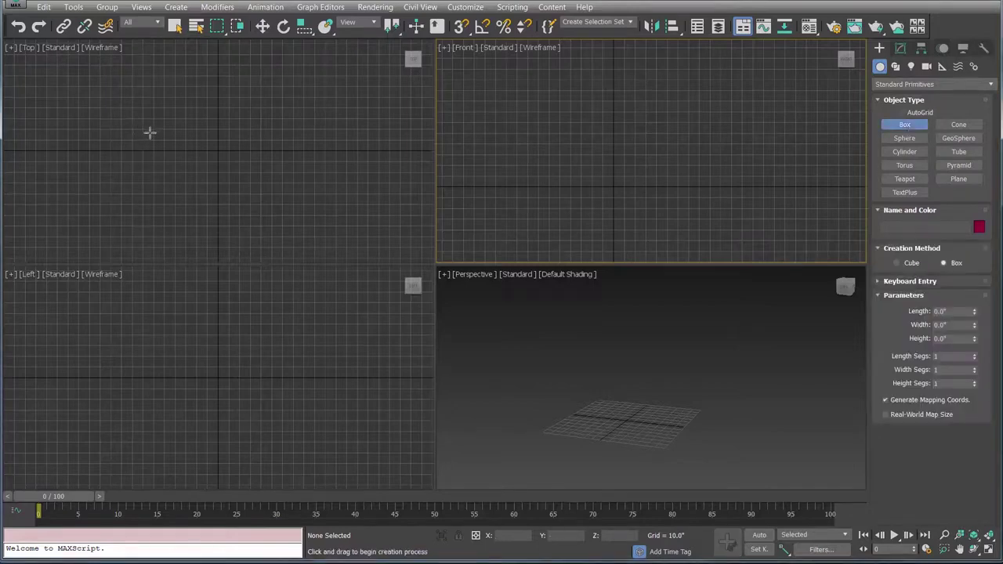
pyautogui.moveTo(189, 120); pyautogui.dragTo(252, 182)
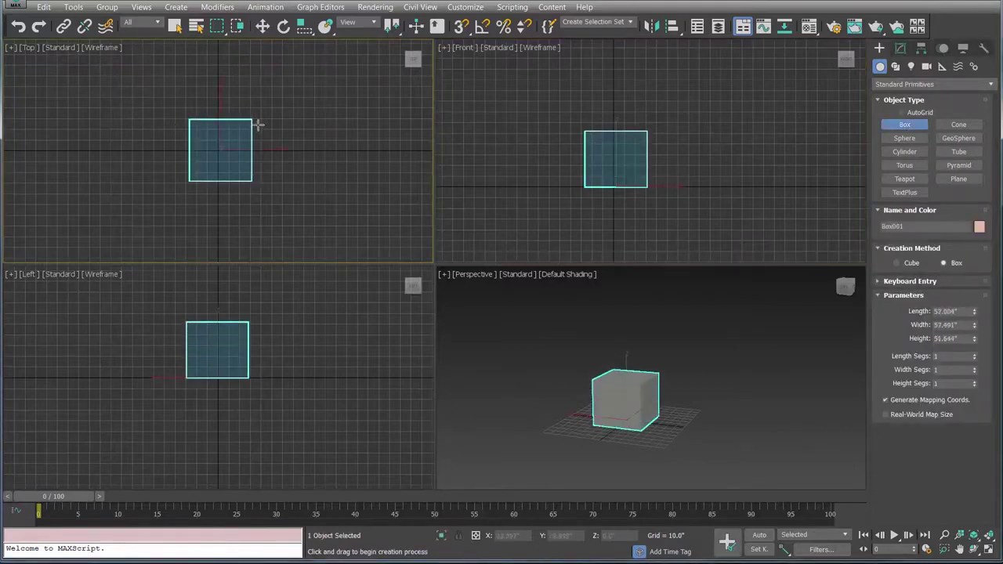
pyautogui.click(255, 124)
# Step: In the Material Editor, rename the first material 'material' and apply it to the box
pyautogui.click(808, 26)
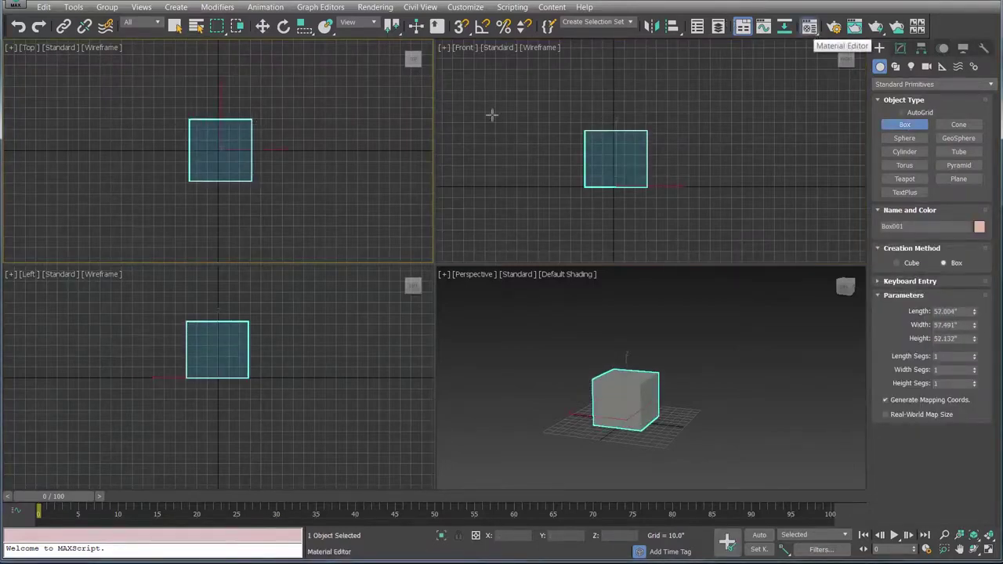
pyautogui.click(308, 224)
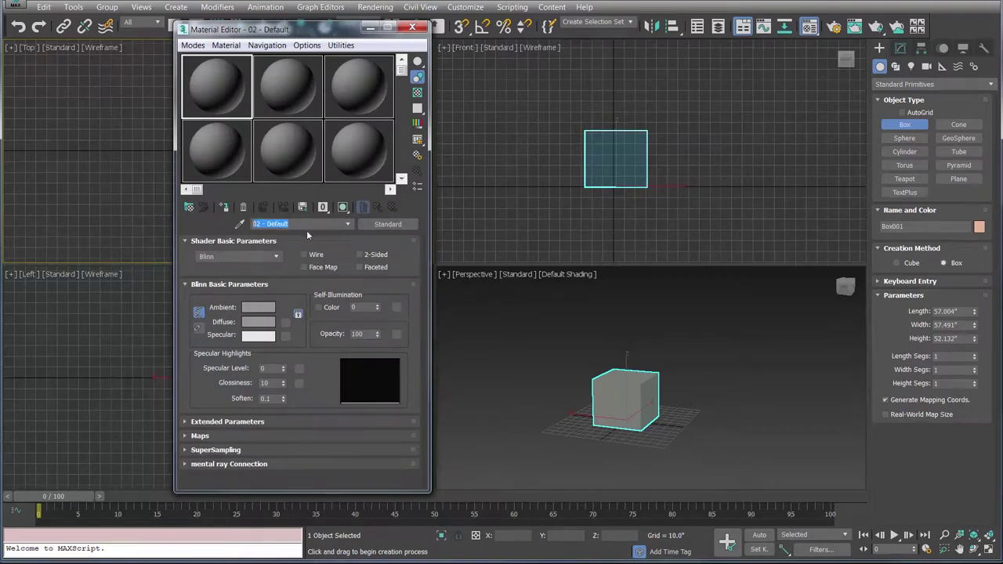
pyautogui.write('material')
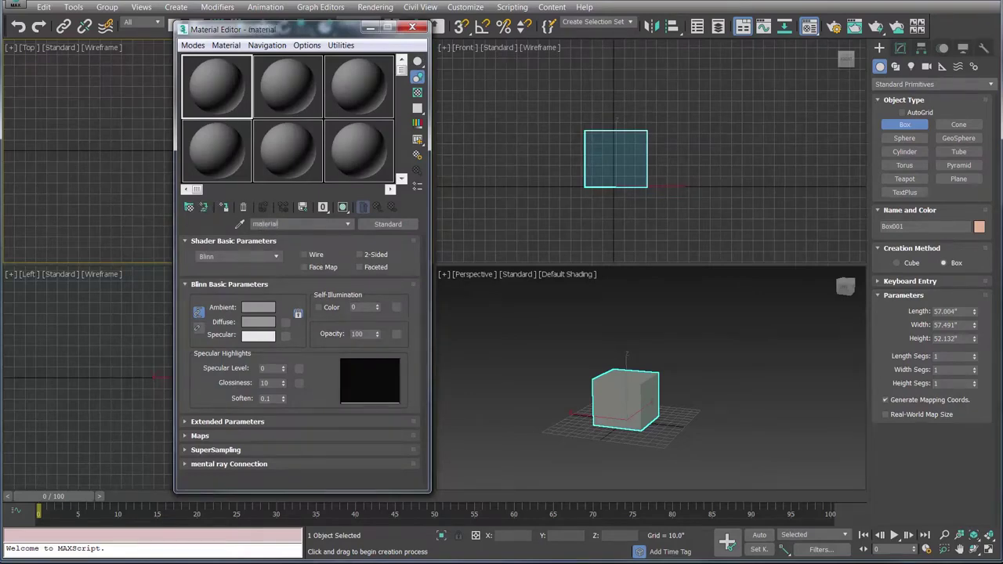
pyautogui.moveTo(212, 93); pyautogui.dragTo(616, 397)
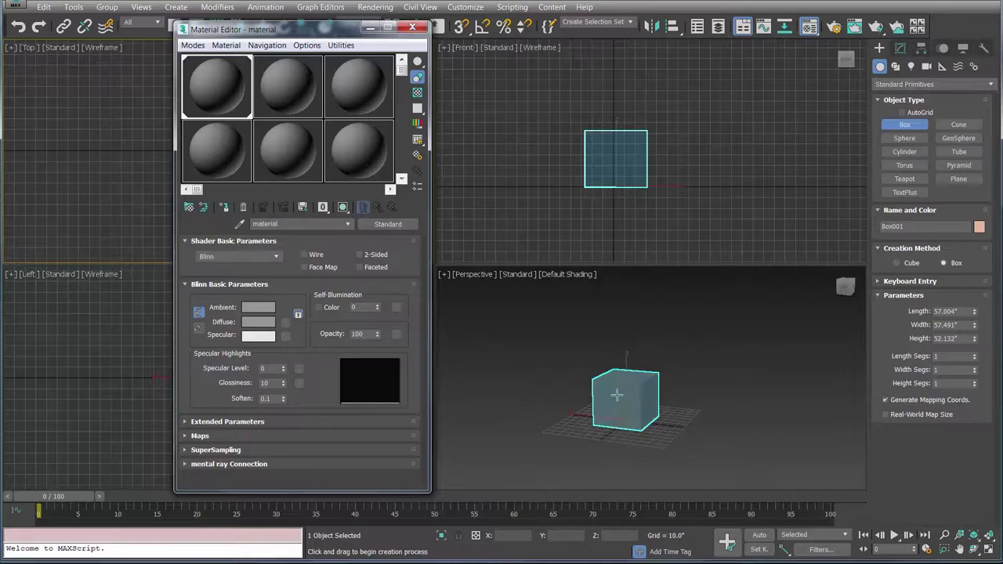
# Step: Raise the material's ambient colour Value to 255 so it turns white
pyautogui.click(262, 311)
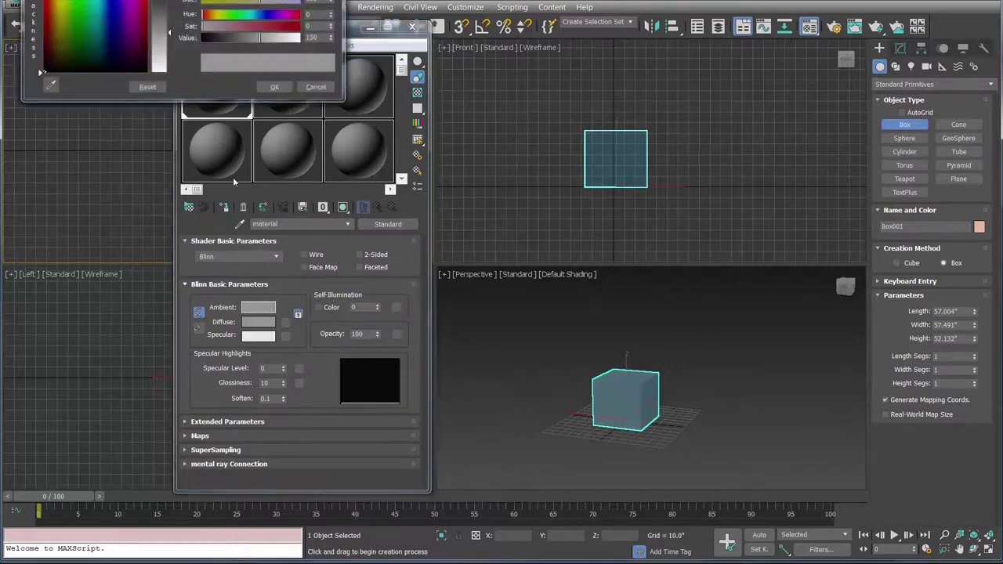
pyautogui.moveTo(260, 37); pyautogui.dragTo(301, 38)
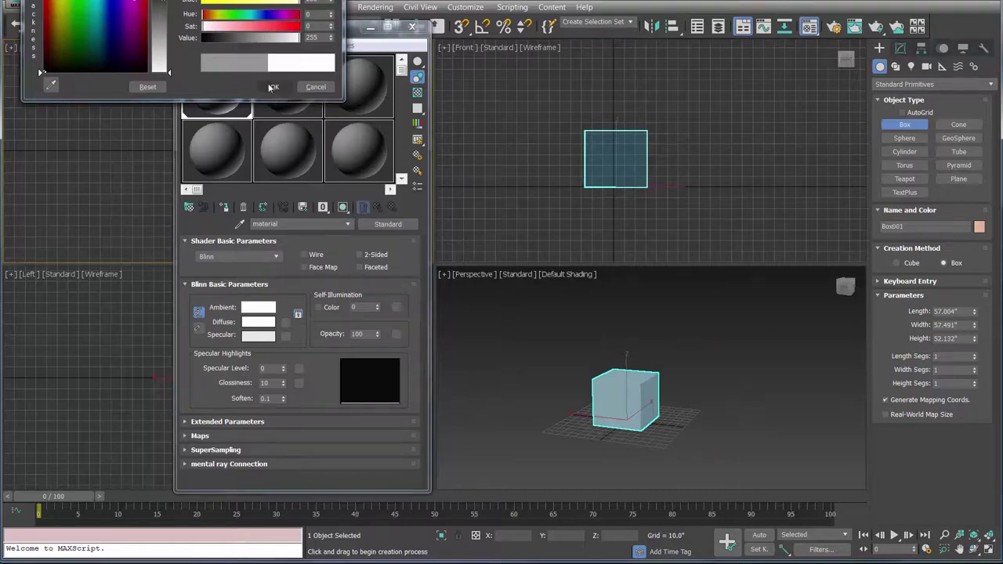
pyautogui.click(272, 87)
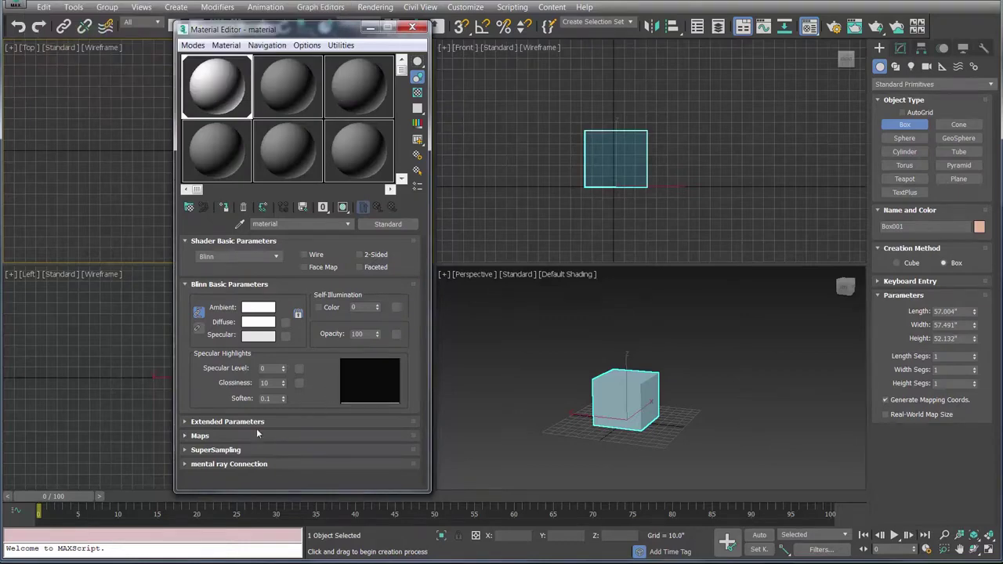
# Step: Enable the Diffuse Color map with a happy.tga Bitmap, then go back to the parent material
pyautogui.click(200, 436)
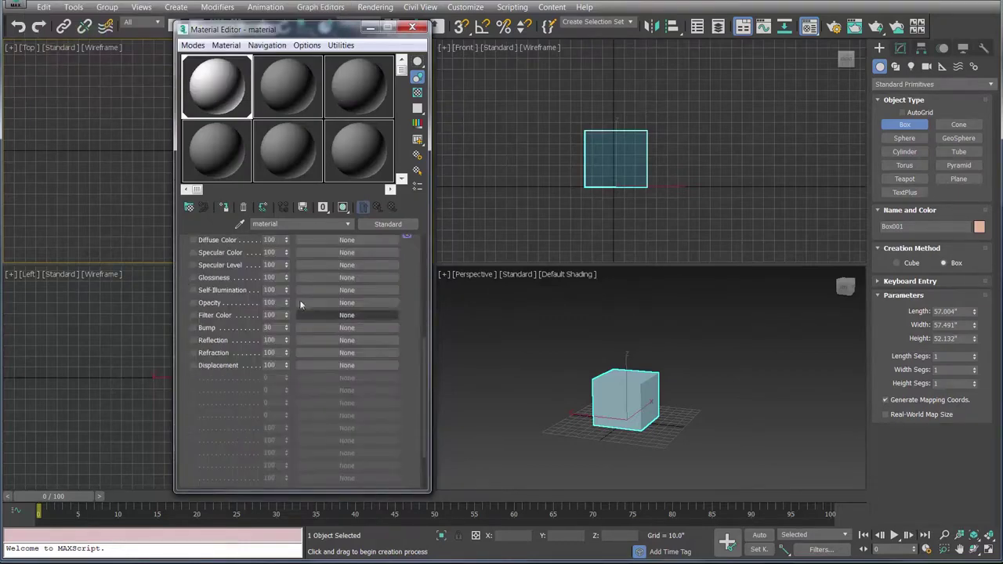
pyautogui.scroll(1, 299, 299)
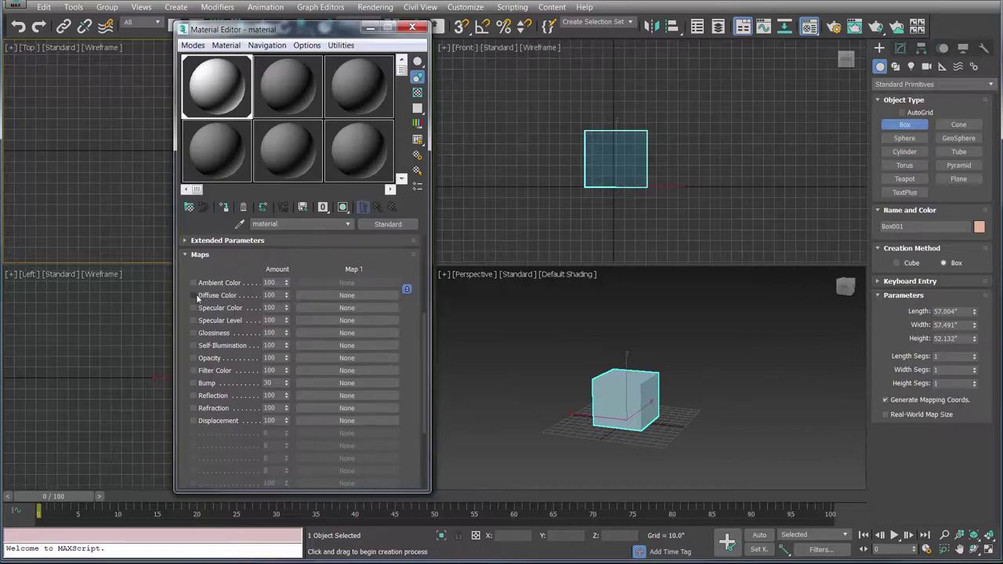
pyautogui.click(192, 295)
pyautogui.click(346, 294)
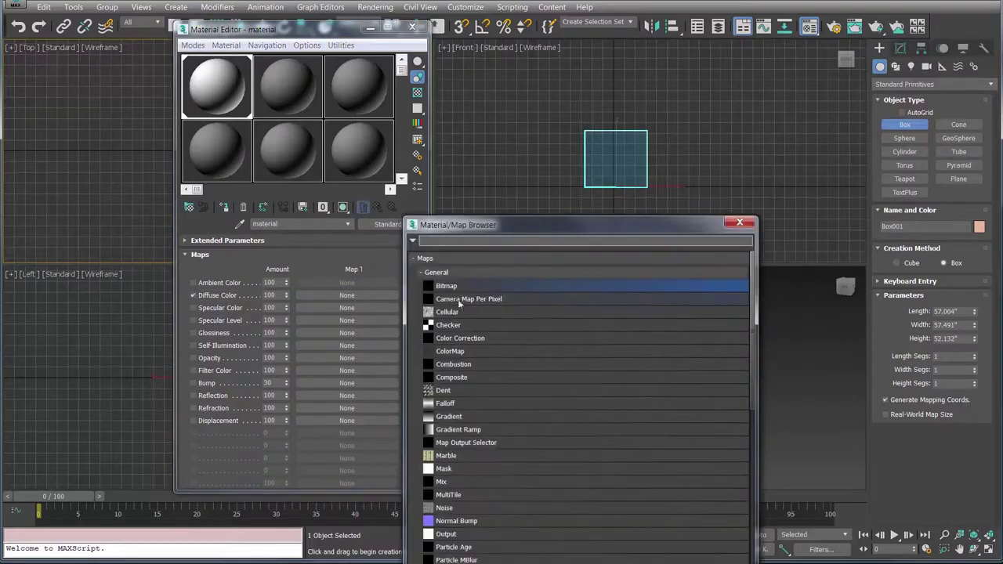
pyautogui.doubleClick(453, 286)
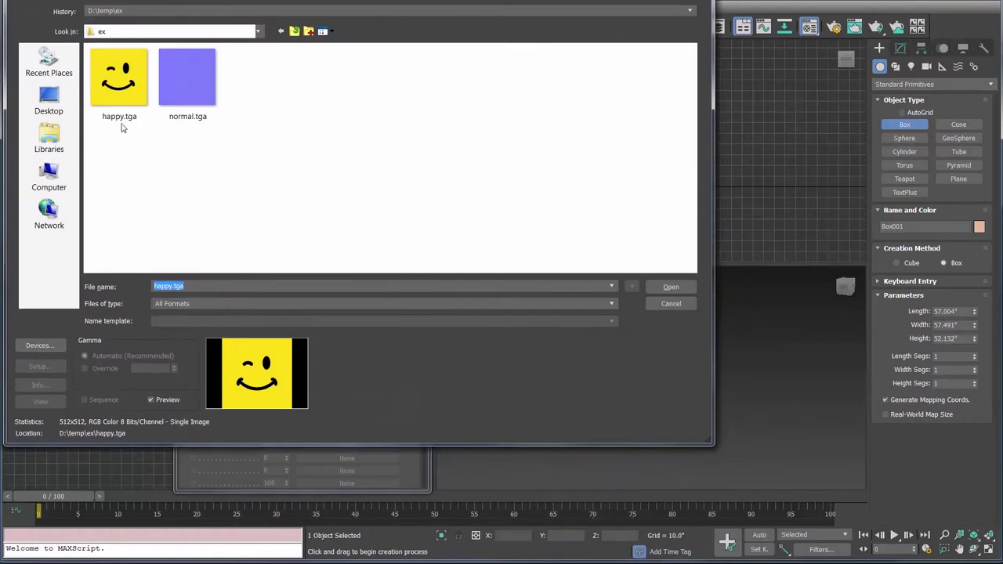
pyautogui.click(105, 98)
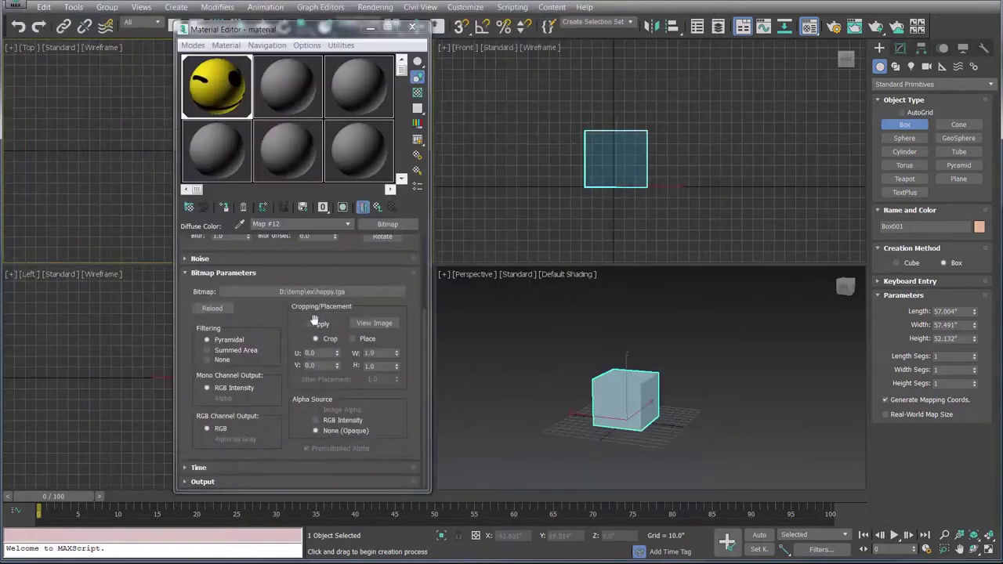
pyautogui.click(382, 208)
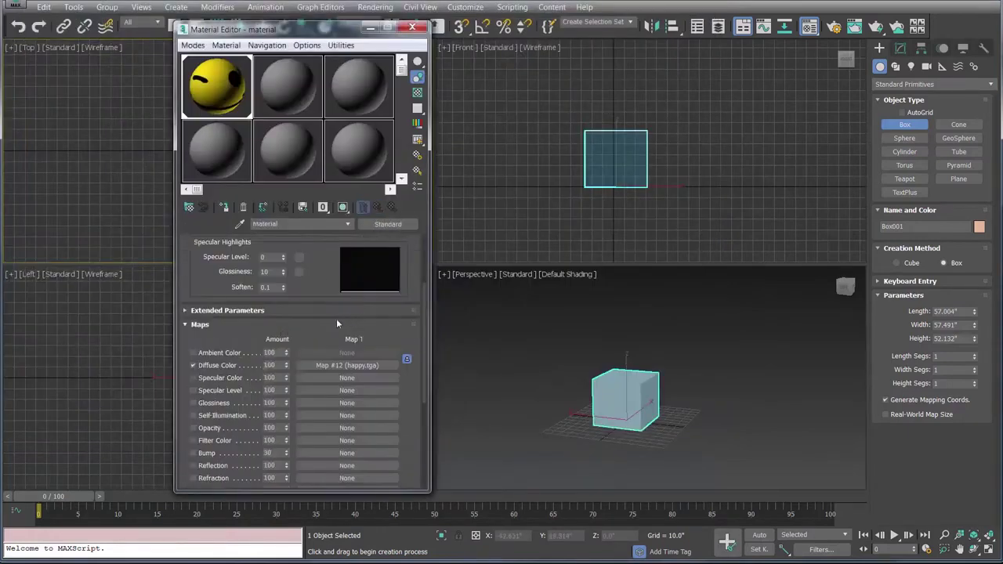
# Step: Turn on Show Shaded Material in Viewport and orbit the Perspective view to inspect the cube
pyautogui.moveTo(331, 275); pyautogui.dragTo(329, 347)
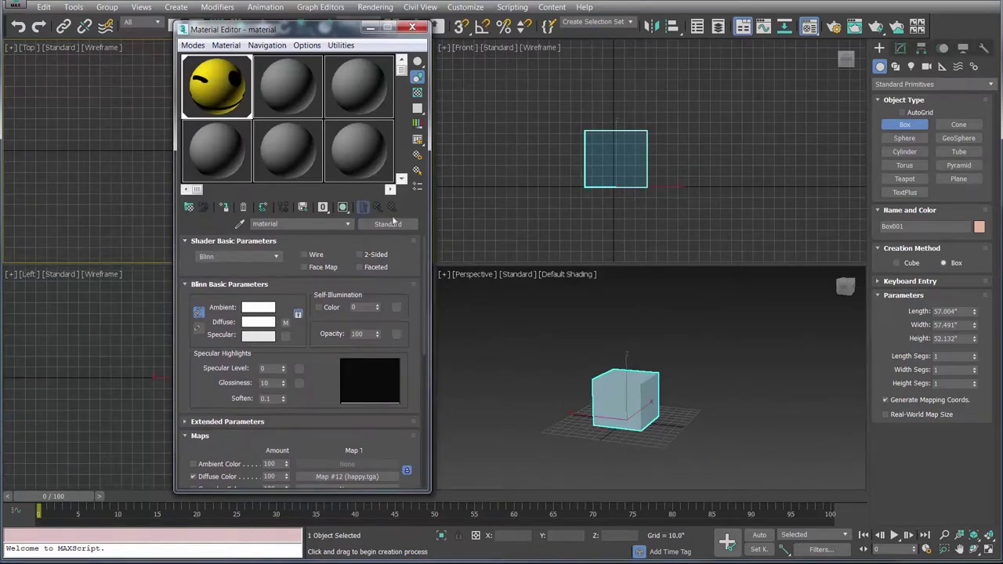
pyautogui.click(343, 207)
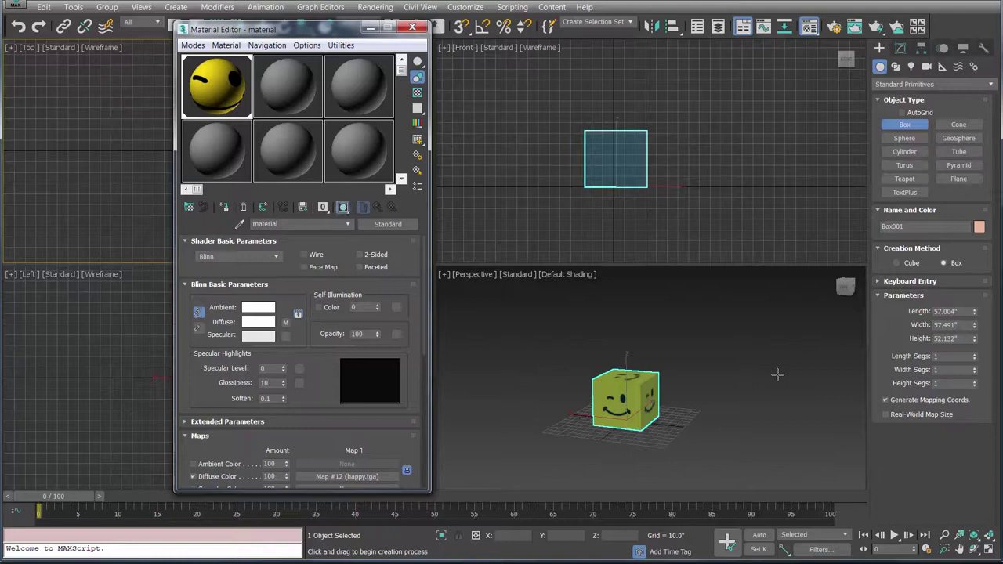
pyautogui.moveTo(777, 374)
pyautogui.keyDown('alt'); pyautogui.mouseDown(button='middle')
pyautogui.moveTo(724, 340)
pyautogui.moveTo(692, 384)
pyautogui.moveTo(724, 347)
pyautogui.moveTo(694, 375)
pyautogui.mouseUp(button='middle'); pyautogui.keyUp('alt')
# Step: Minimize the Material Editor, turn on Auto Key, and recentre the box
pyautogui.click(371, 30)
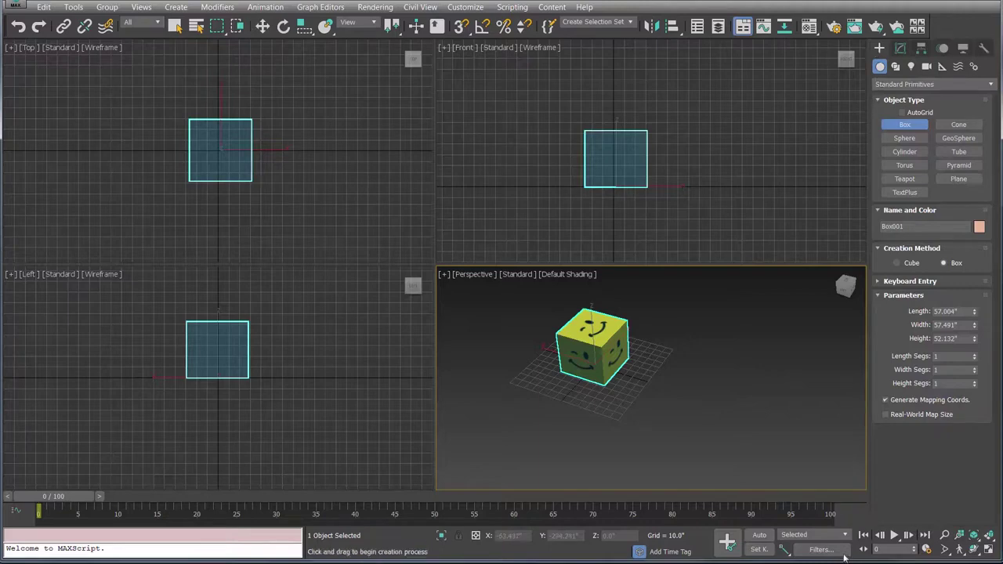
pyautogui.click(760, 536)
pyautogui.moveTo(669, 362); pyautogui.dragTo(699, 396, button='middle')
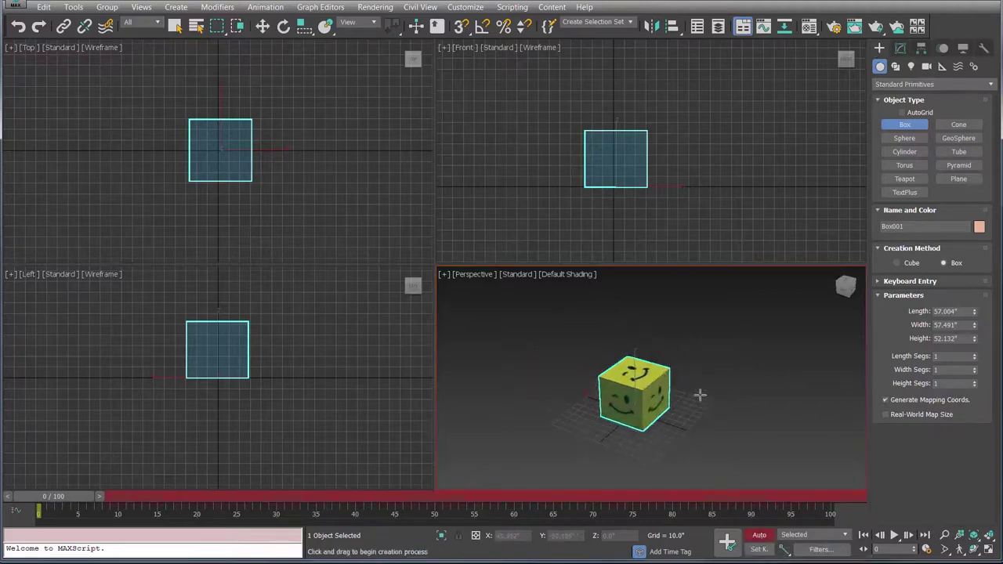
pyautogui.click(263, 28)
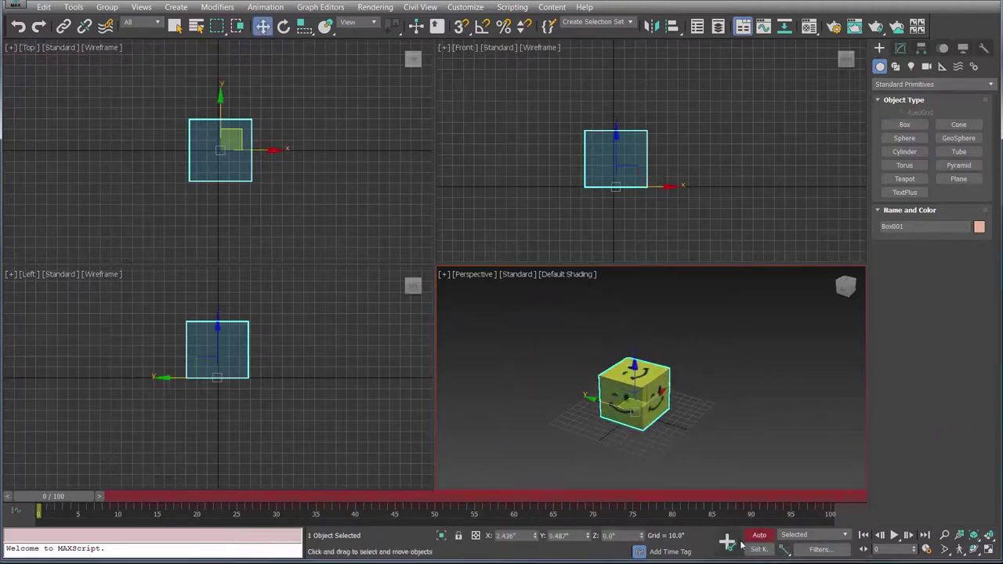
# Step: Keyframe the box's moves, copy the frame 0 key to frame 100, and scrub to check
pyautogui.moveTo(168, 502); pyautogui.dragTo(506, 498)
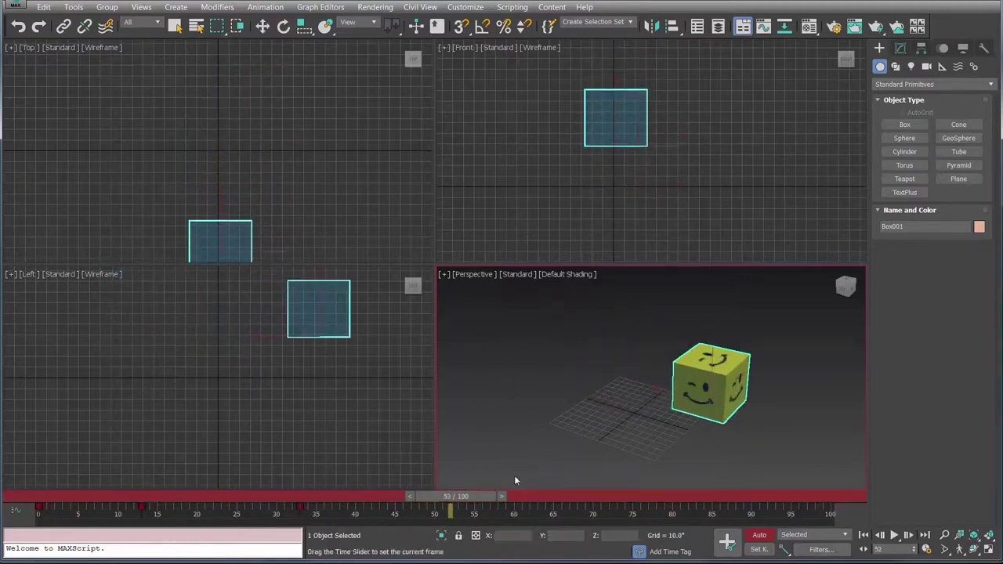
pyautogui.press('w')
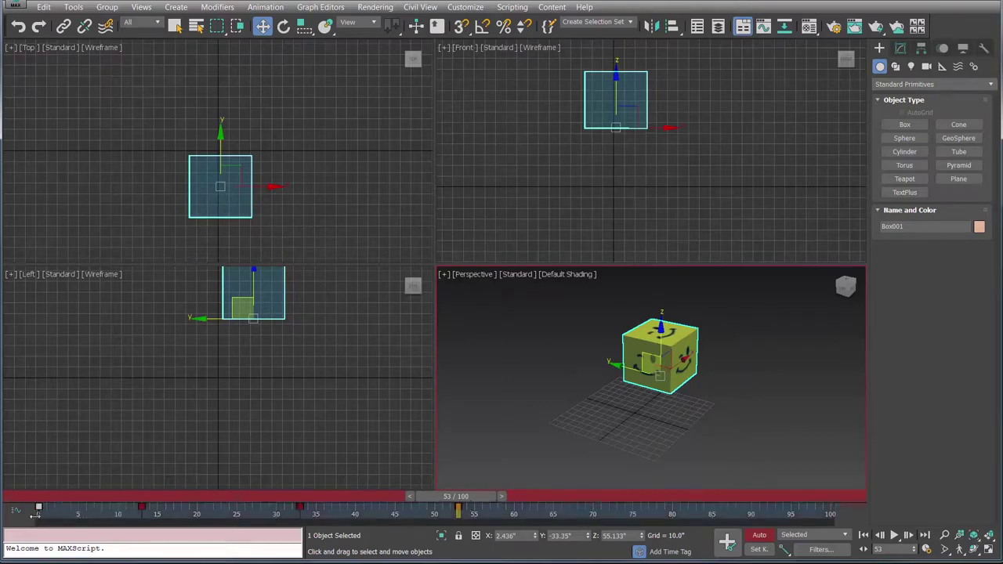
pyautogui.moveTo(35, 513); pyautogui.dragTo(830, 510)
pyautogui.press('q')
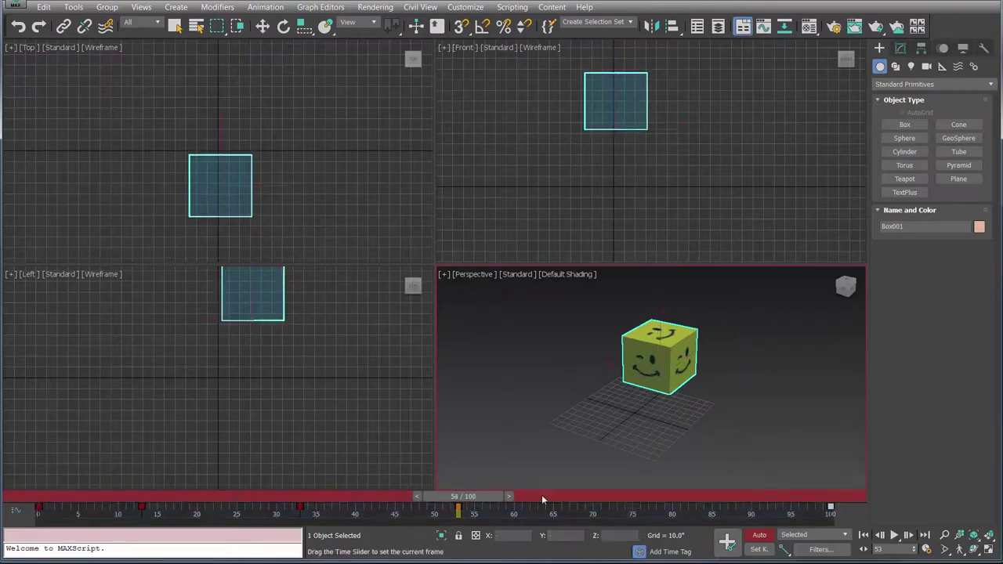
pyautogui.moveTo(542, 494); pyautogui.dragTo(813, 496)
# Step: Deselect the box and return to the Utilities panel's S2 Games Model Exporter
pyautogui.press('w')
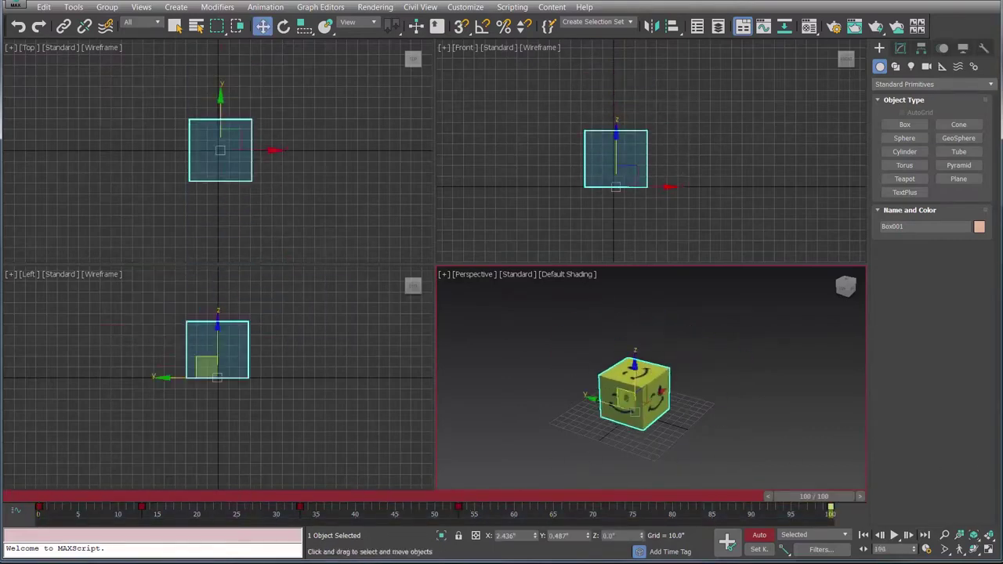
pyautogui.hotkey('ctrl', 'd')
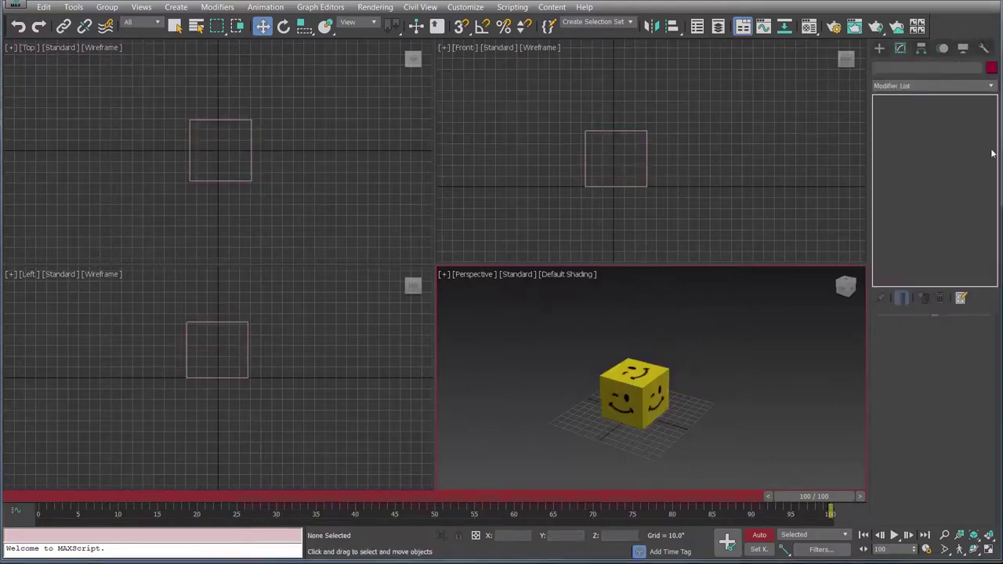
pyautogui.click(984, 49)
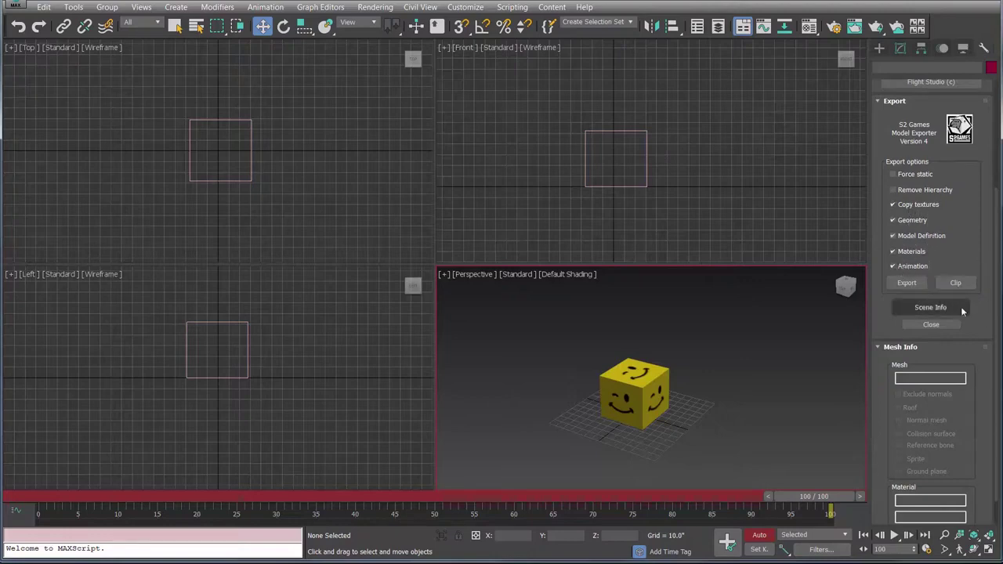
# Step: Save export.model, export.mdf and export.clip, then close the Scene Info summary
pyautogui.click(905, 284)
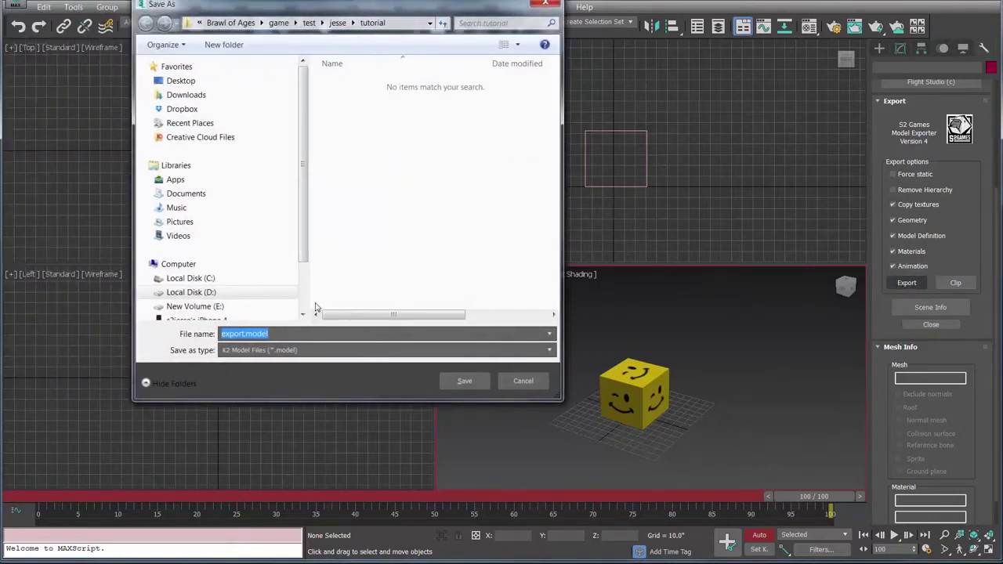
pyautogui.click(469, 380)
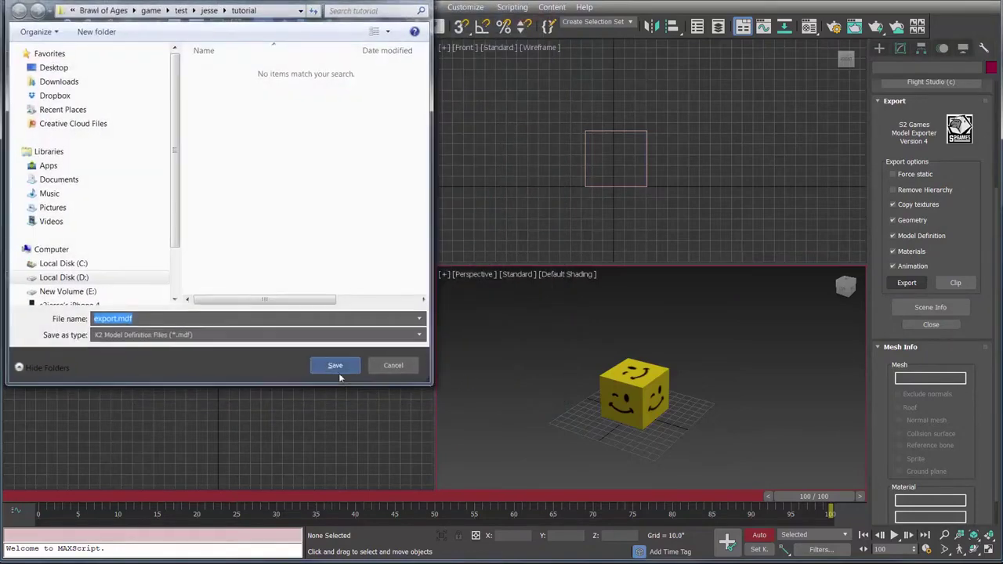
pyautogui.click(339, 373)
pyautogui.click(342, 374)
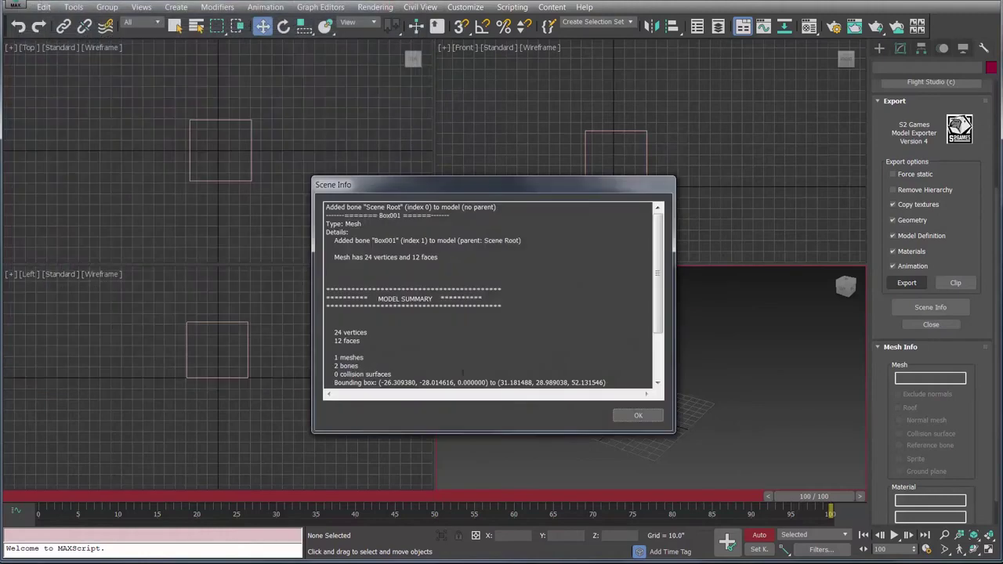
pyautogui.scroll(-3, 627, 298)
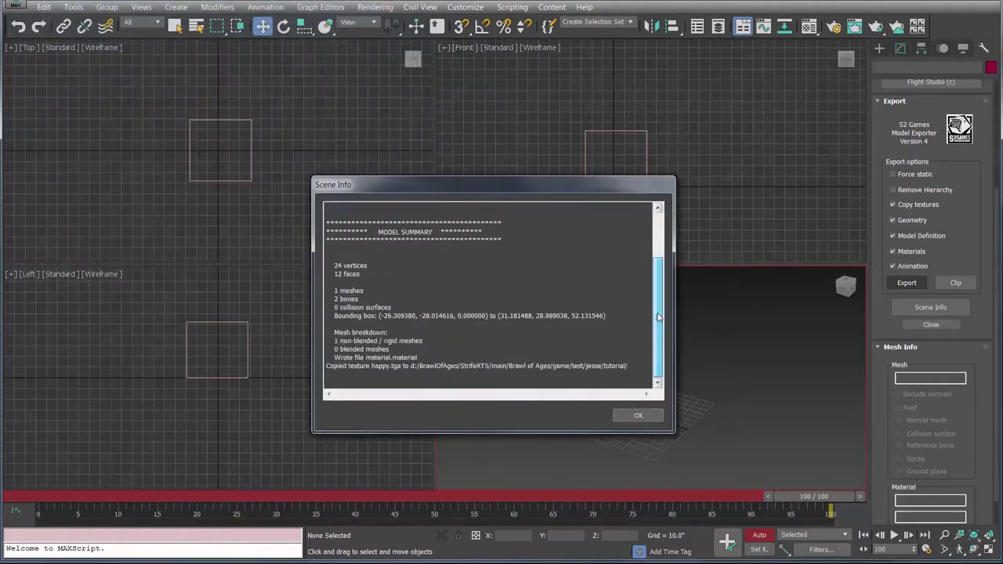
pyautogui.scroll(3, 643, 360)
pyautogui.click(638, 415)
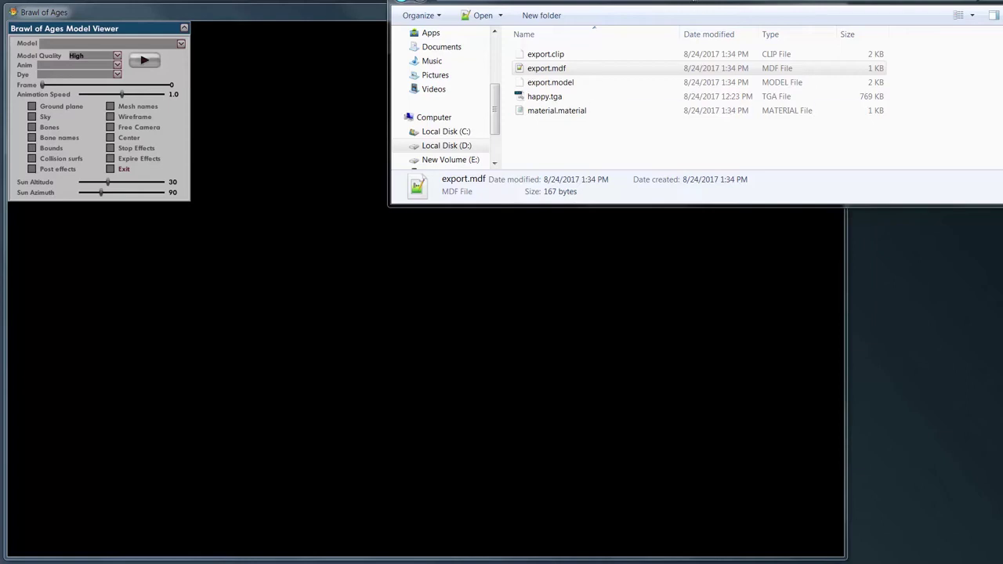
pyautogui.moveTo(632, 68); pyautogui.dragTo(484, 66)
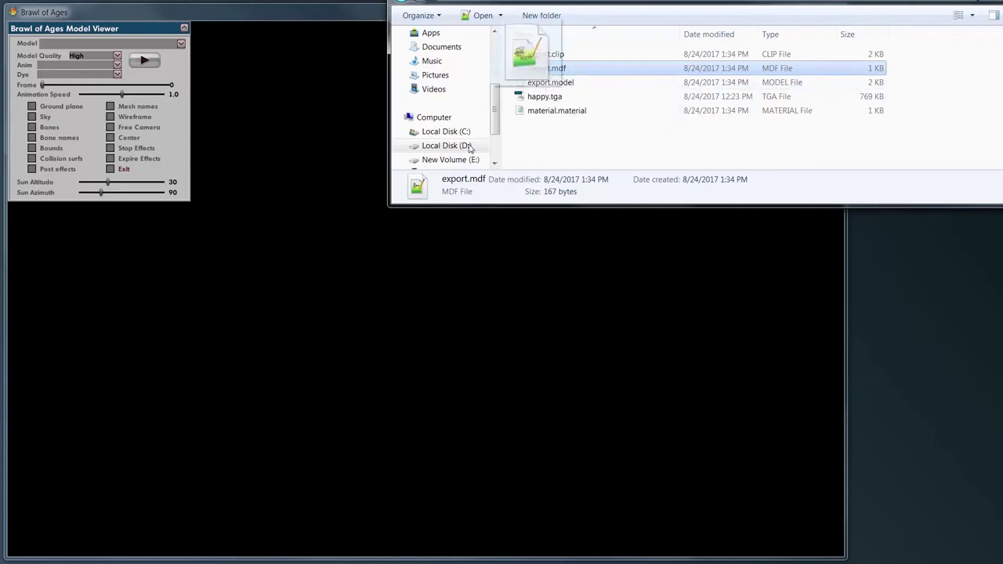
# Step: Load export.mdf into the Brawl of Ages Model Viewer and play its 'idle' animation
pyautogui.moveTo(427, 262); pyautogui.dragTo(427, 261)
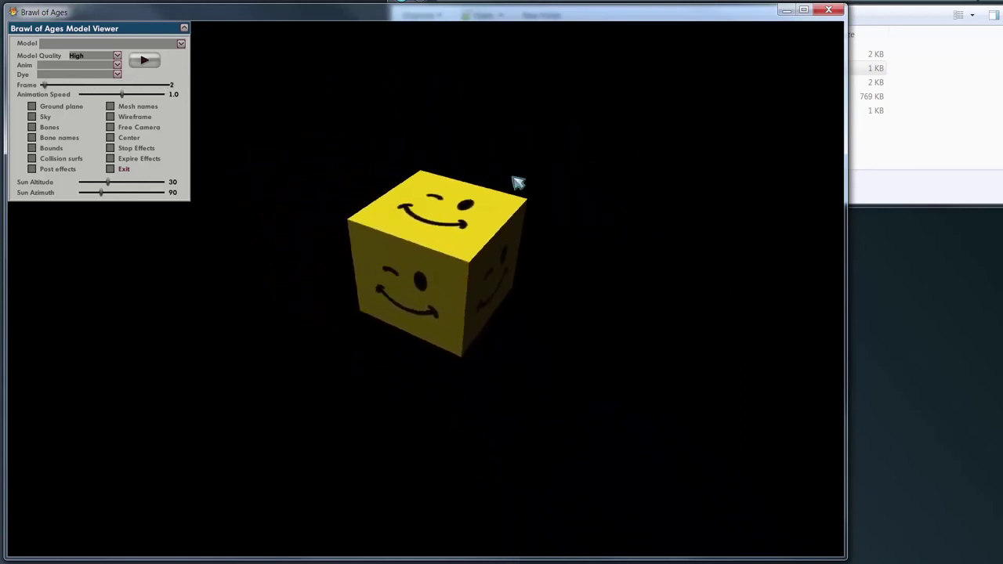
pyautogui.click(113, 67)
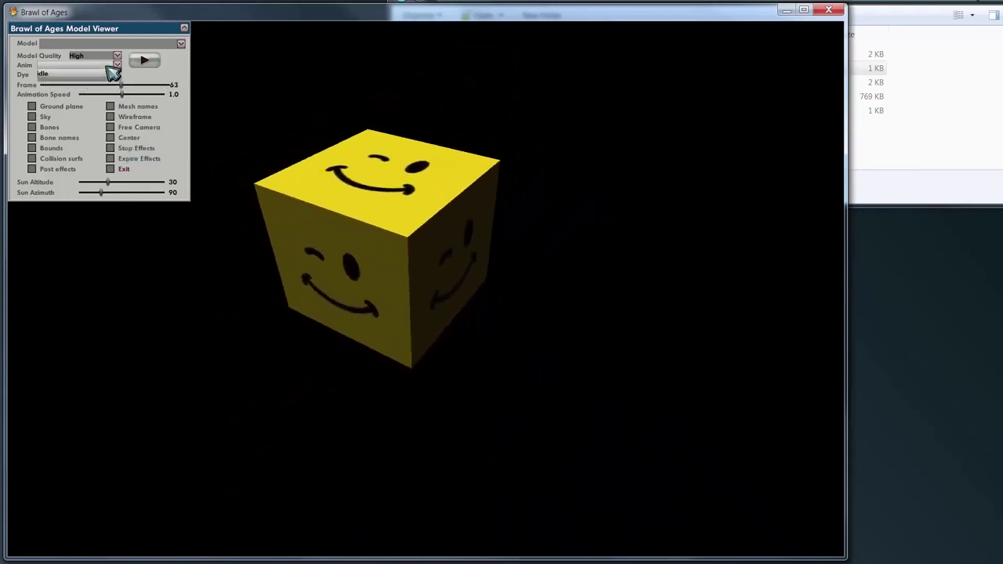
pyautogui.click(49, 75)
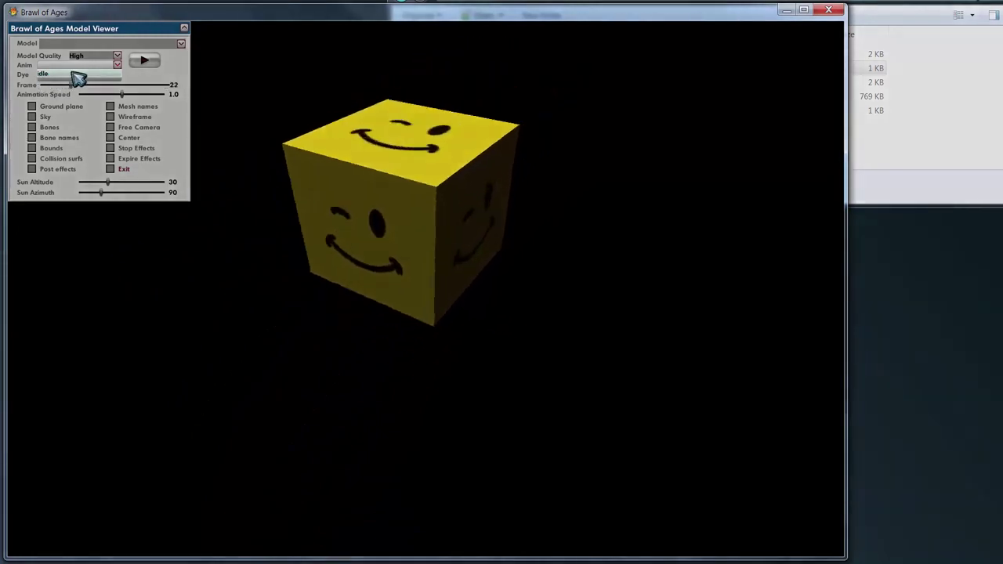